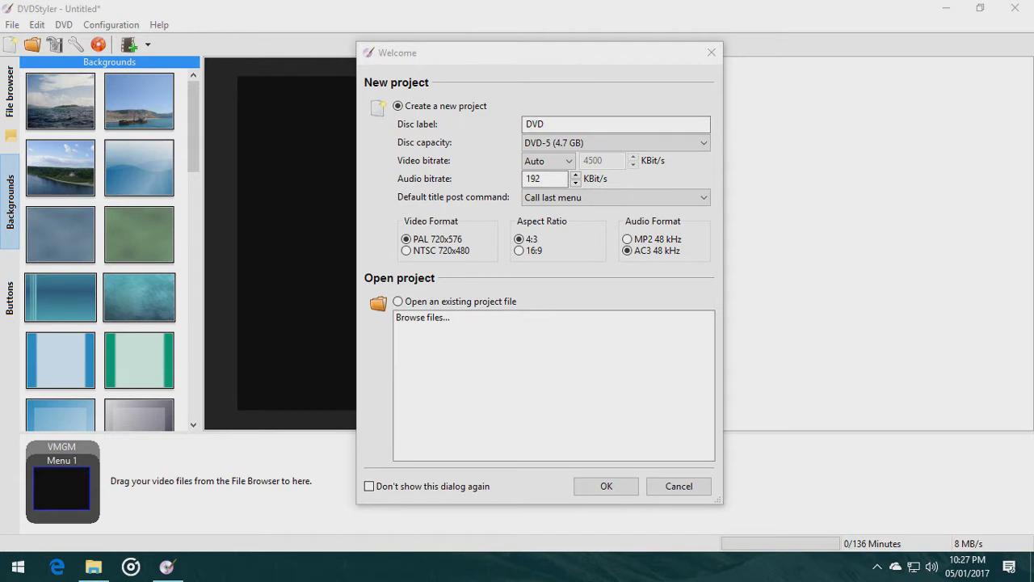
# Create a new DVD project with NTSC 720x480 video format and 16:9 aspect ratio.
pyautogui.click(573, 436)
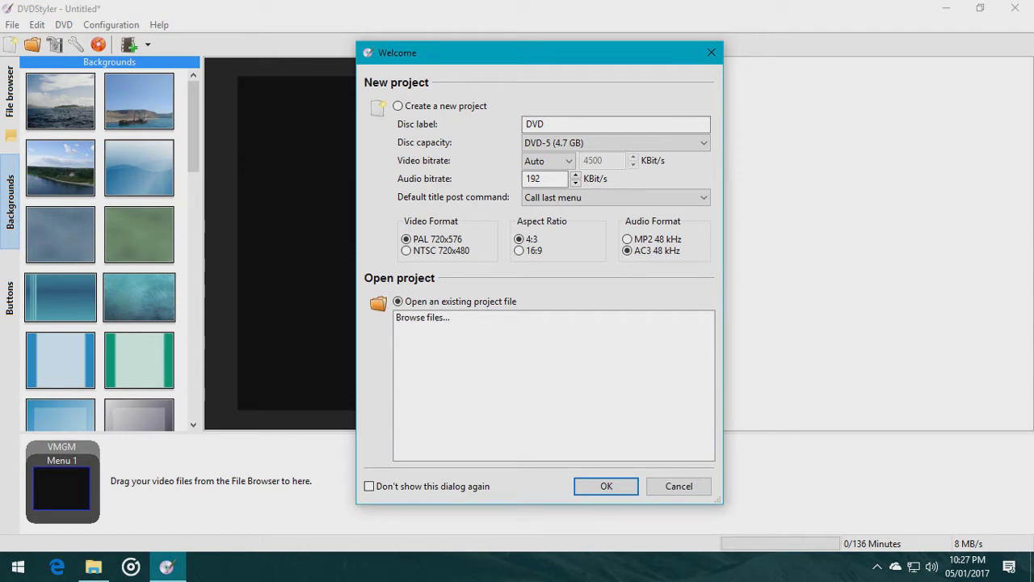
pyautogui.click(420, 252)
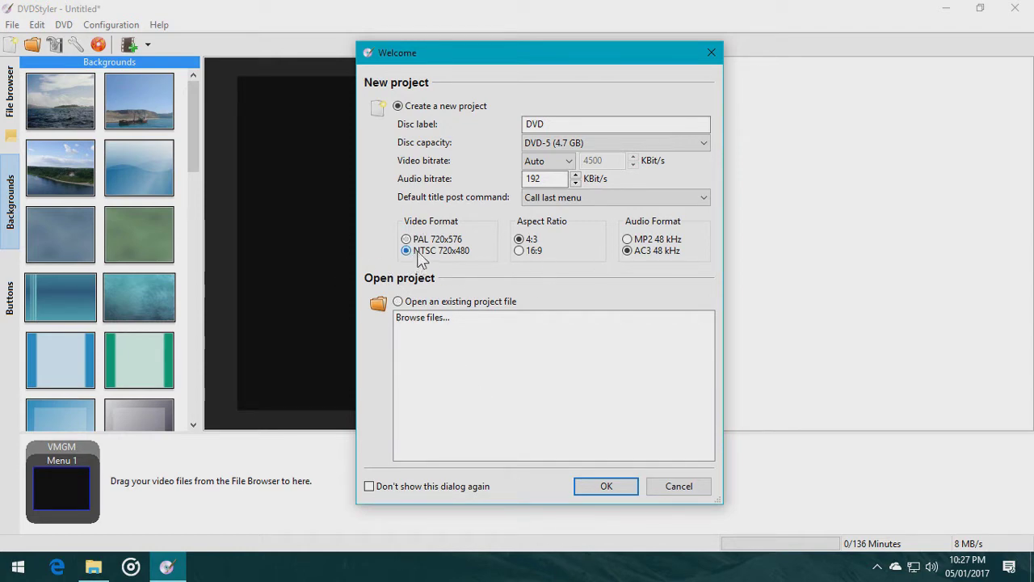
pyautogui.click(535, 255)
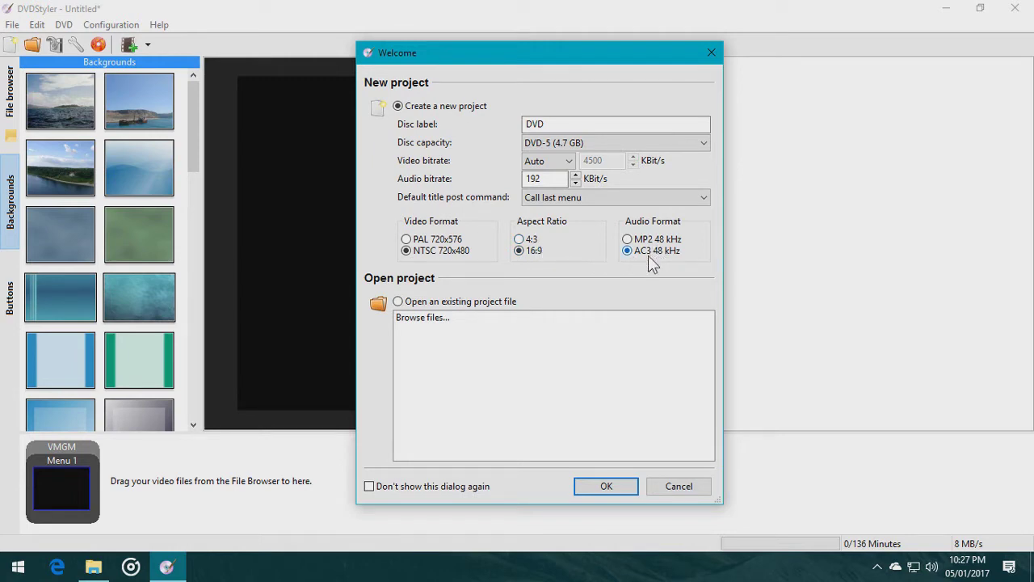
pyautogui.click(612, 489)
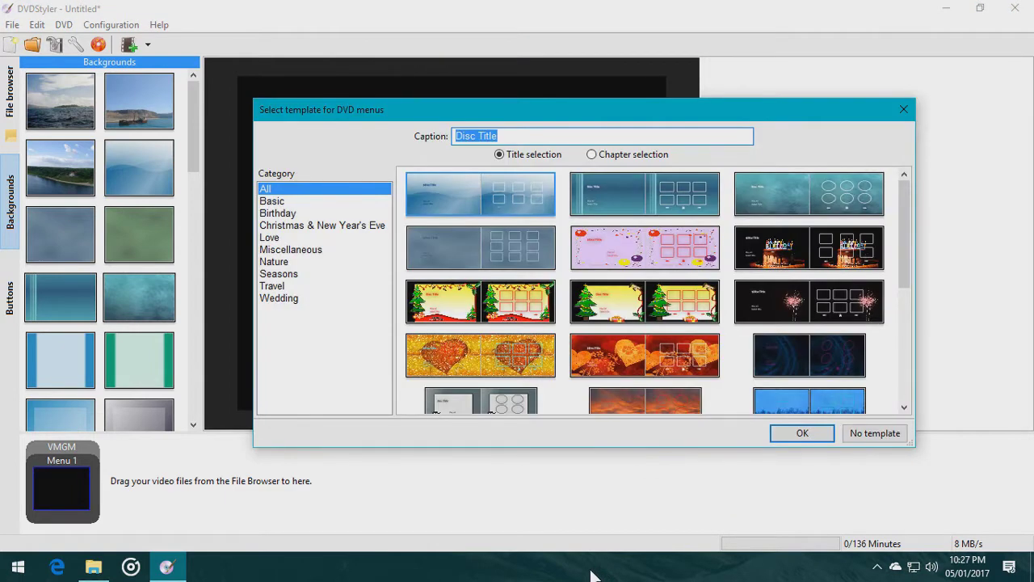
# Skip the menu template and delete the default Menu 1 after confirming.
pyautogui.click(872, 435)
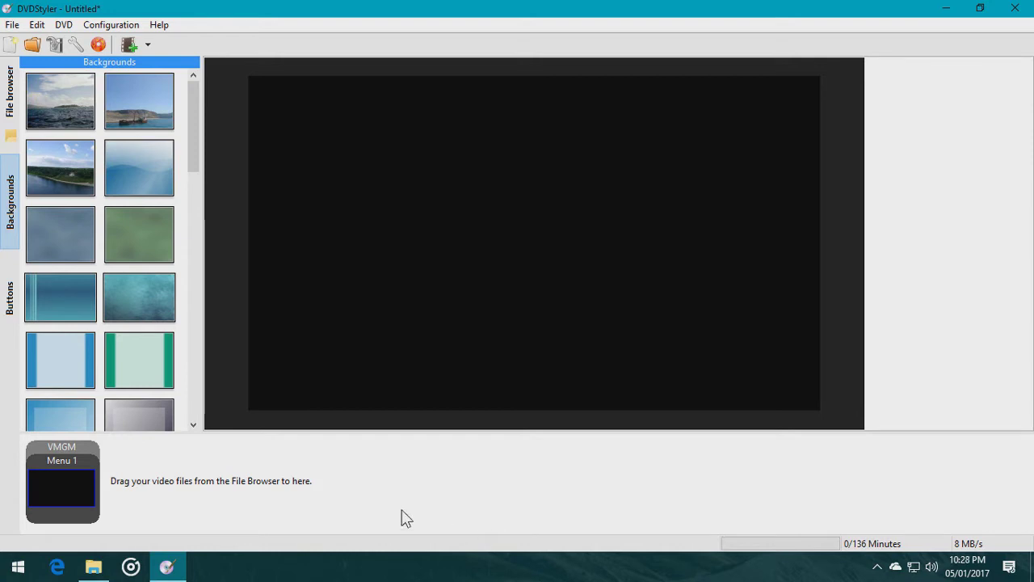
pyautogui.rightClick(89, 460)
pyautogui.click(103, 434)
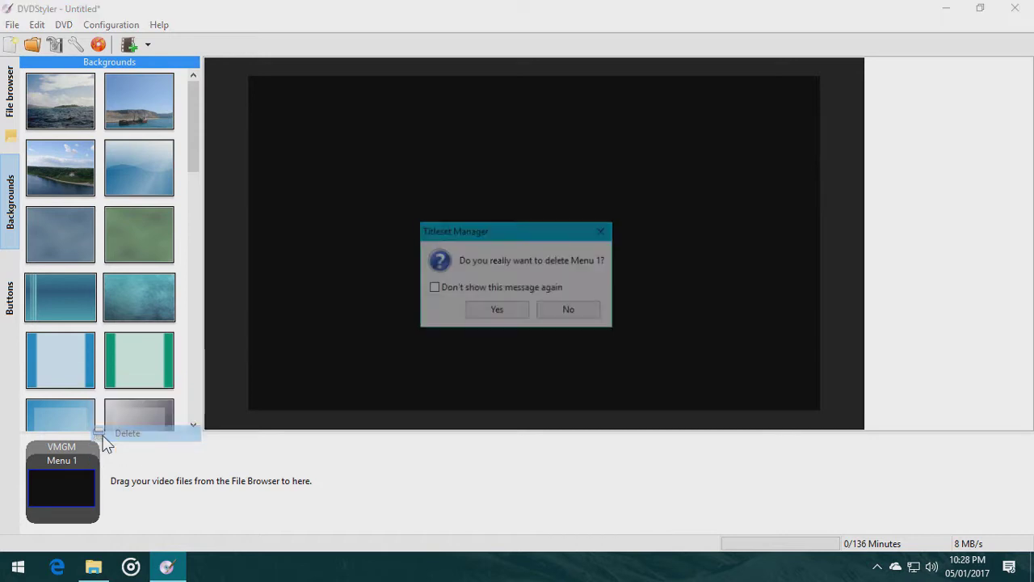
pyautogui.click(481, 309)
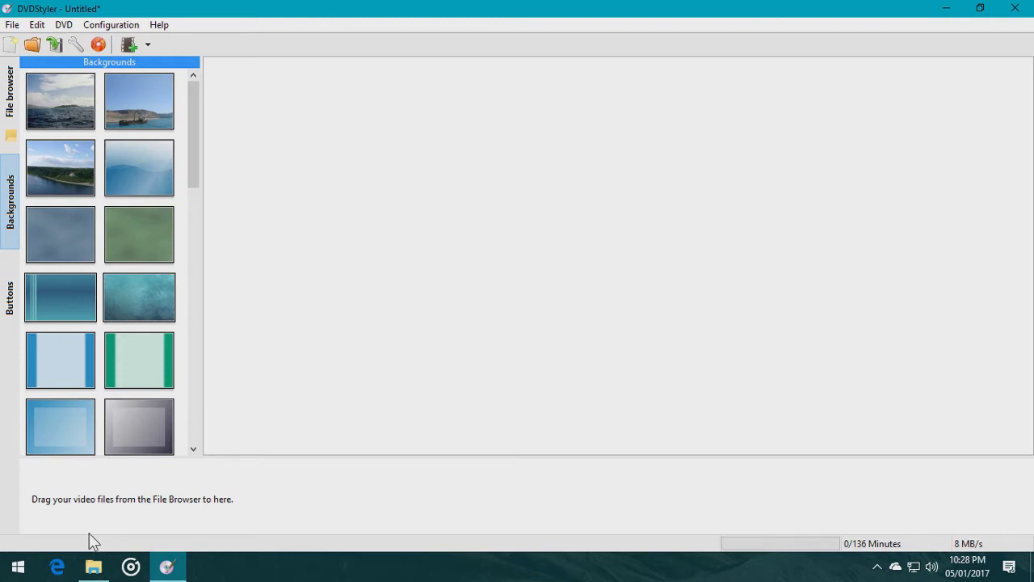
# Add the Extended, Preview and main Mauban Color Run 2015 videos as three titles.
pyautogui.click(93, 566)
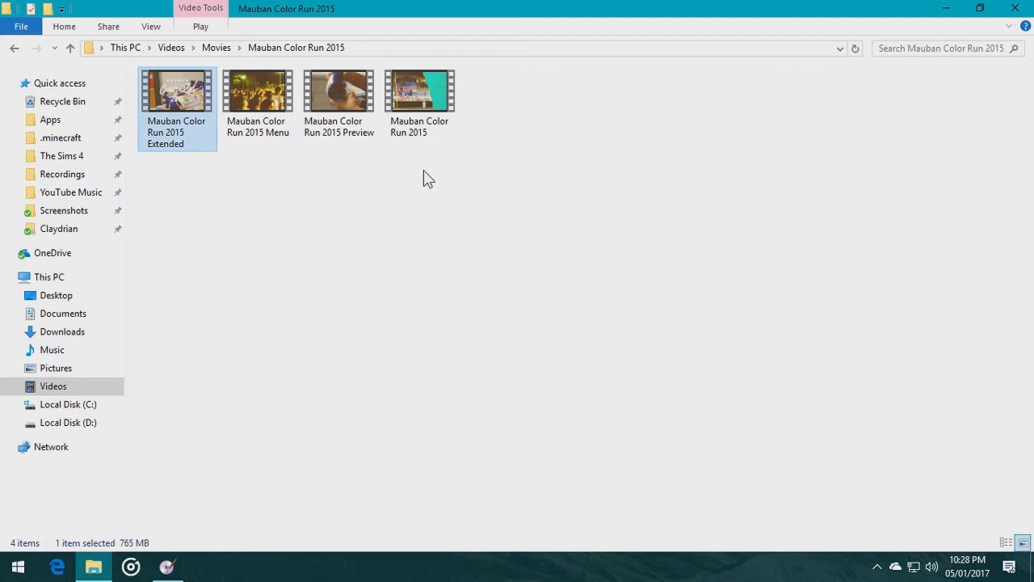
pyautogui.keyDown('ctrl'); pyautogui.click(364, 127); pyautogui.keyUp('ctrl')
pyautogui.keyDown('ctrl'); pyautogui.click(407, 98); pyautogui.keyUp('ctrl')
pyautogui.moveTo(201, 132); pyautogui.dragTo(259, 493)
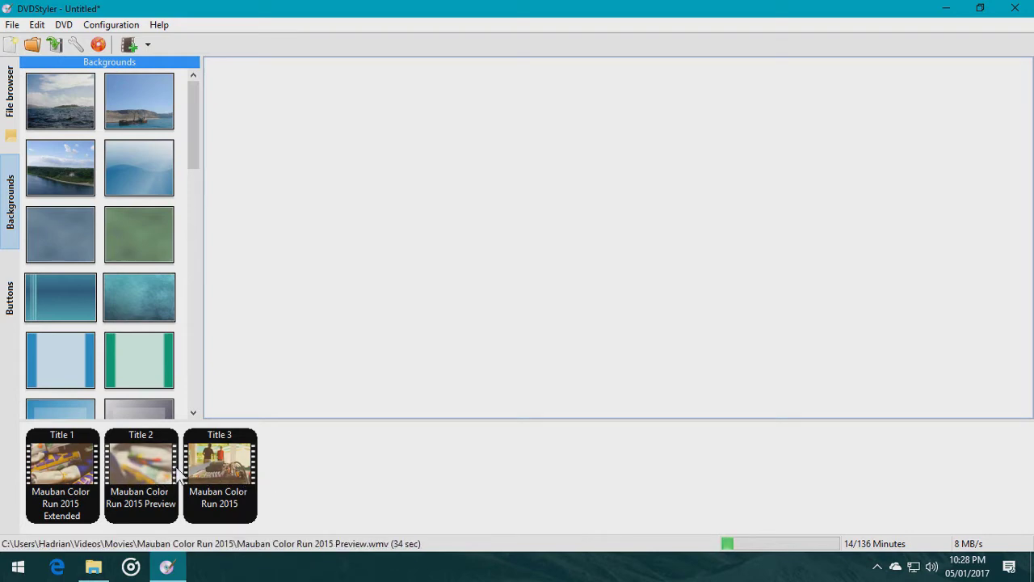
# Reorder the titles to Preview, Mauban Color Run 2015, then Extended.
pyautogui.moveTo(152, 461); pyautogui.dragTo(45, 460)
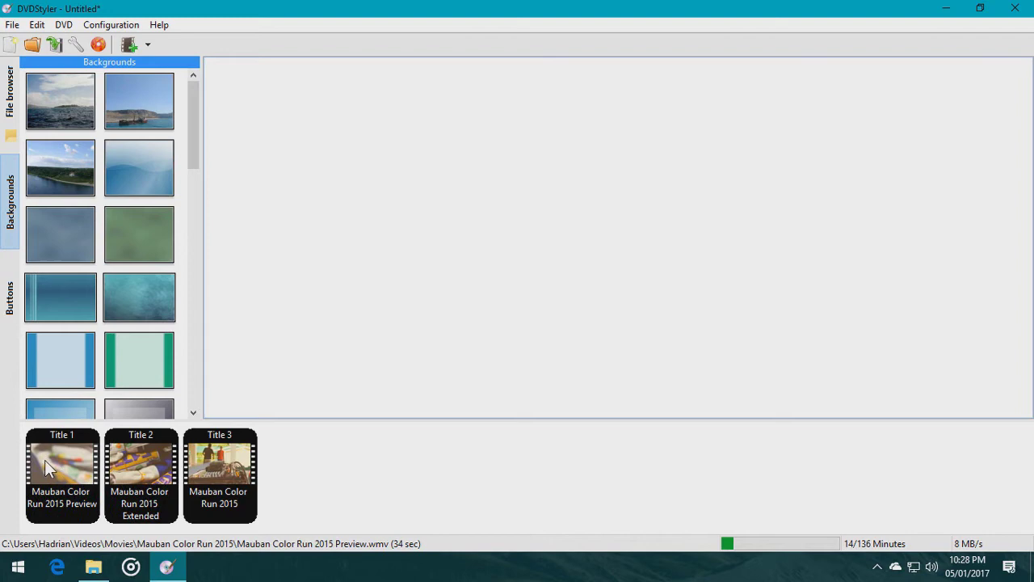
pyautogui.moveTo(134, 465); pyautogui.dragTo(258, 480)
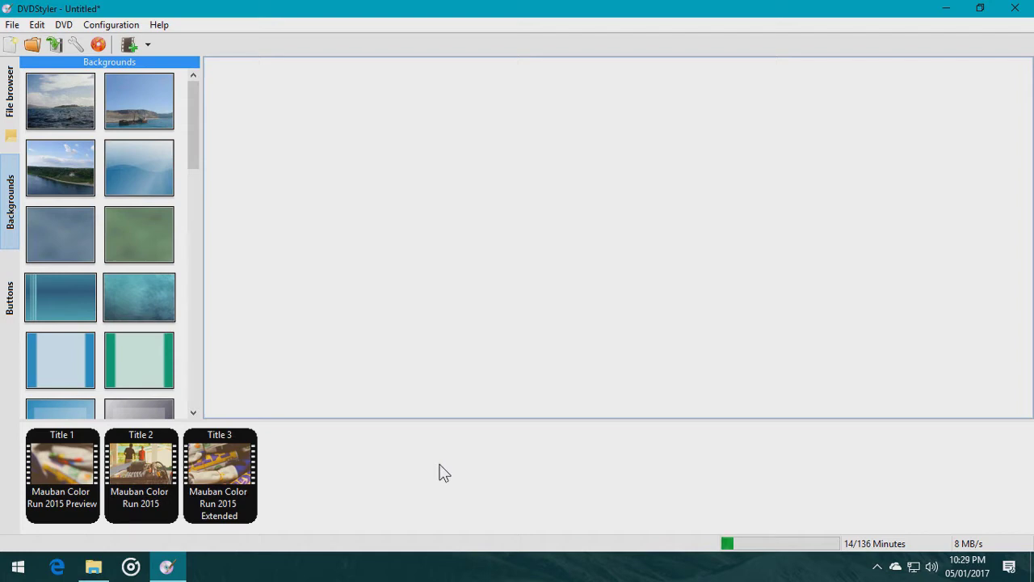
# Set the disc's First Play Commands to 'jump title 1;' and default post command to Play next title.
pyautogui.click(63, 25)
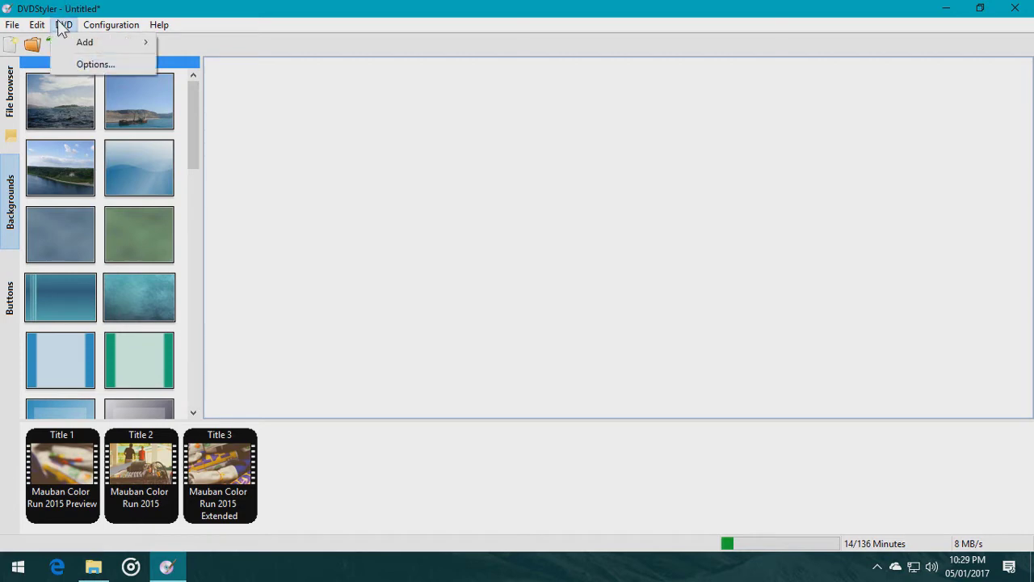
pyautogui.click(87, 64)
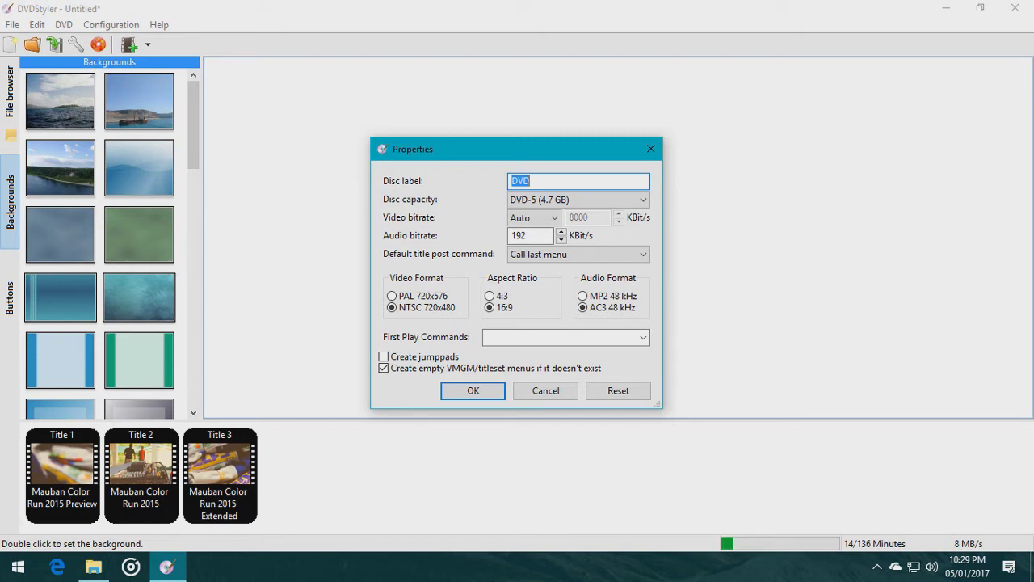
pyautogui.click(644, 339)
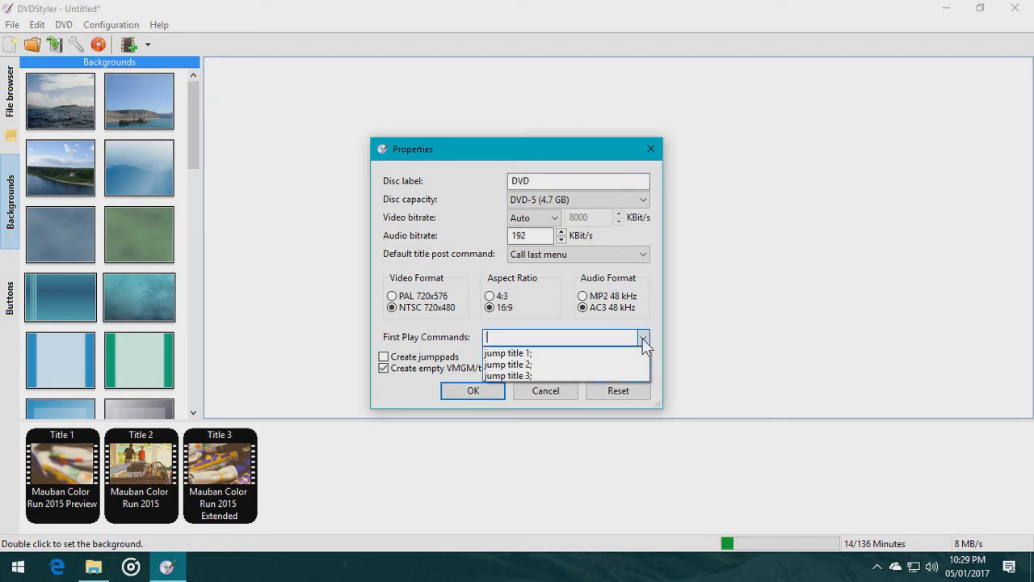
pyautogui.click(524, 354)
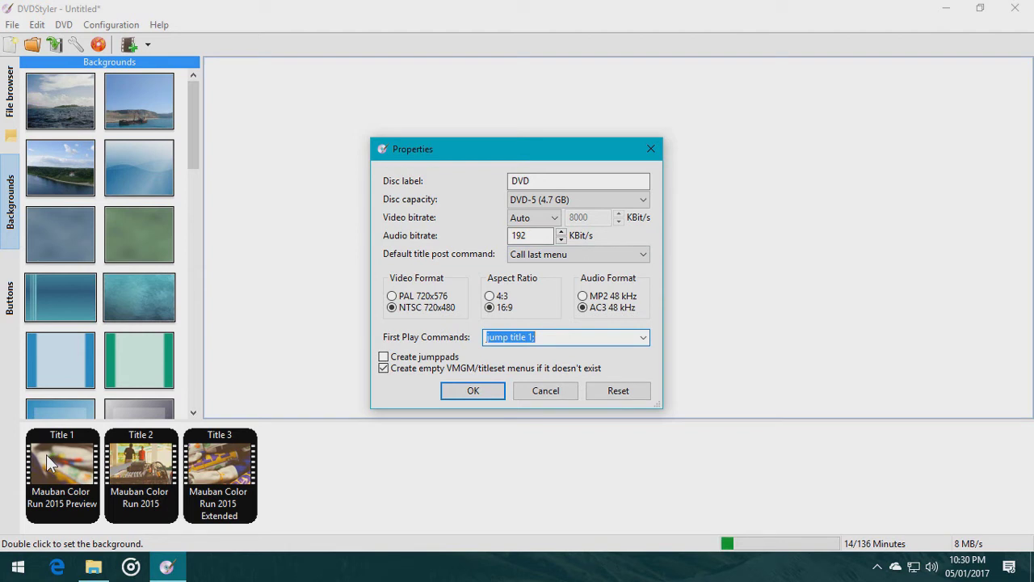
pyautogui.click(554, 257)
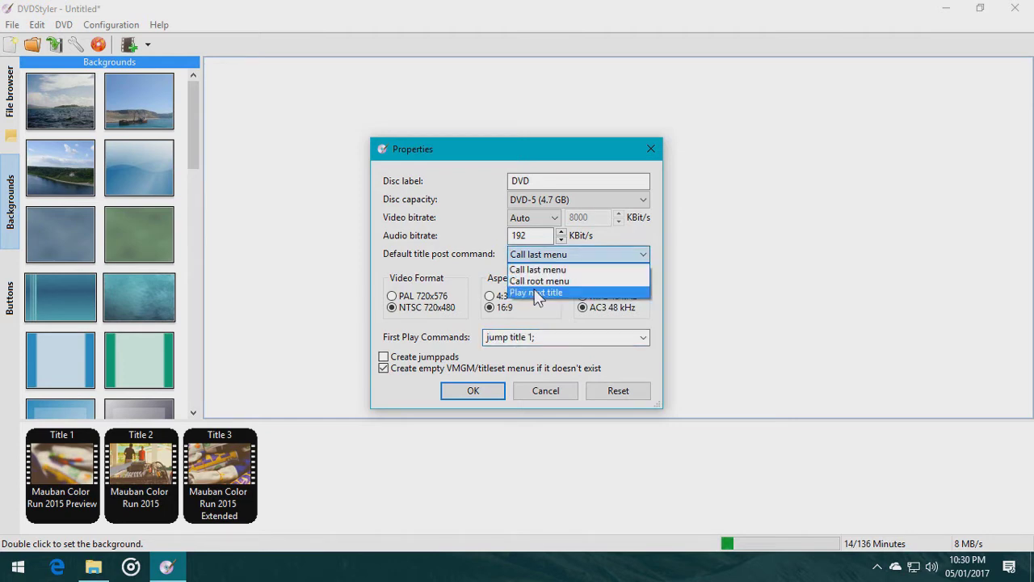
pyautogui.click(533, 292)
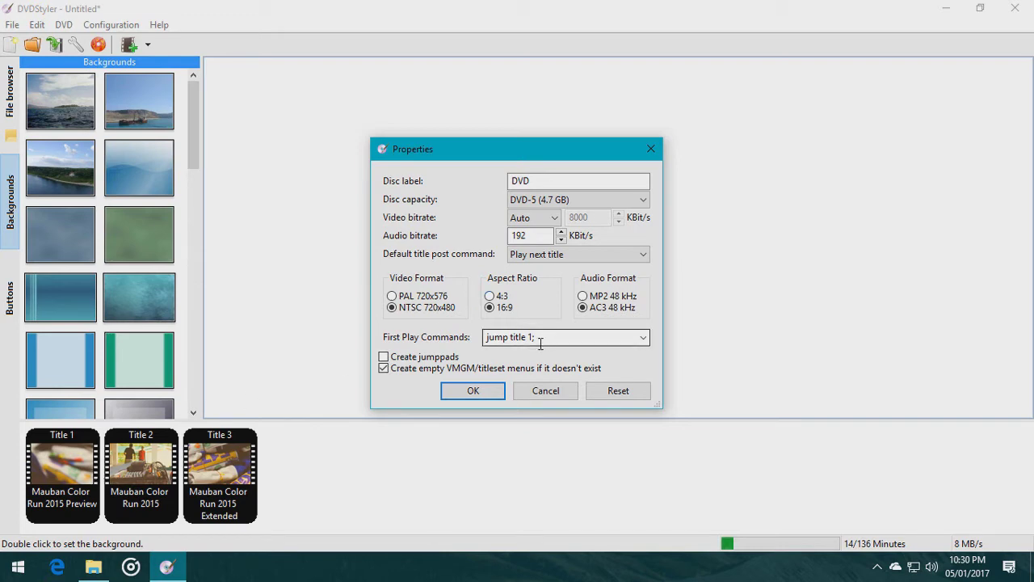
pyautogui.click(473, 390)
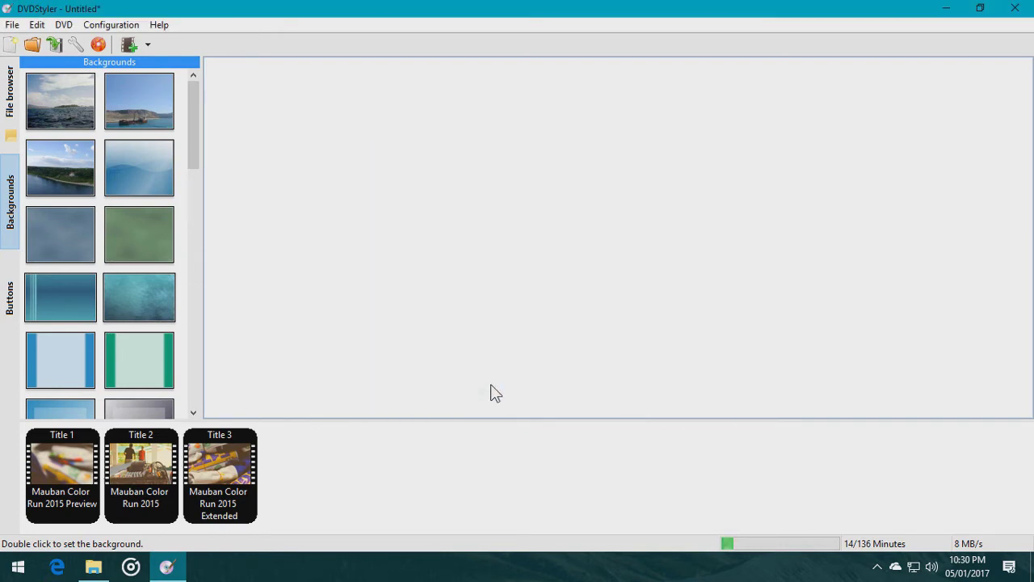
# Review the properties of Title 1 and Title 2, leaving them unchanged.
pyautogui.doubleClick(94, 464)
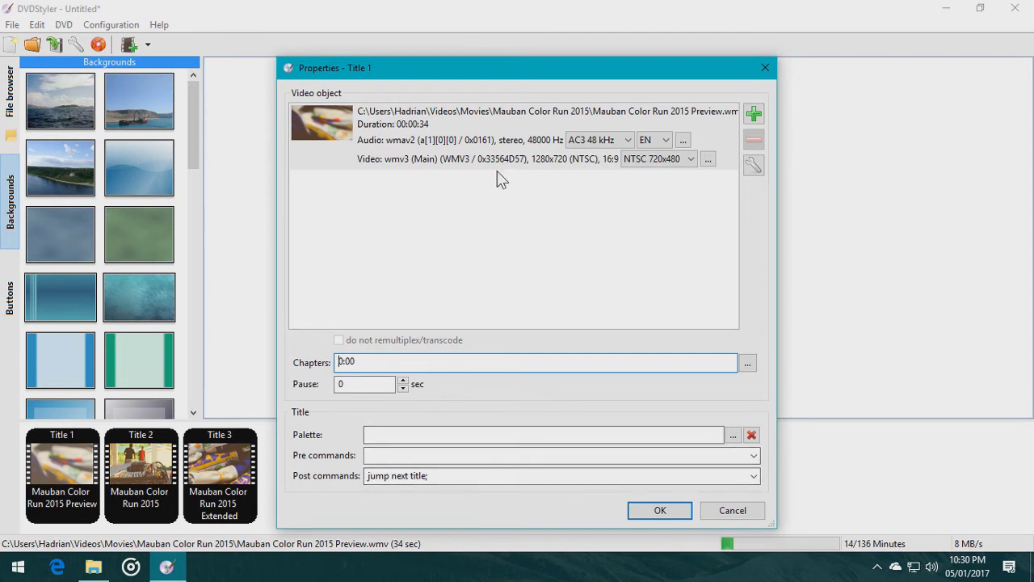
pyautogui.click(659, 510)
pyautogui.doubleClick(154, 454)
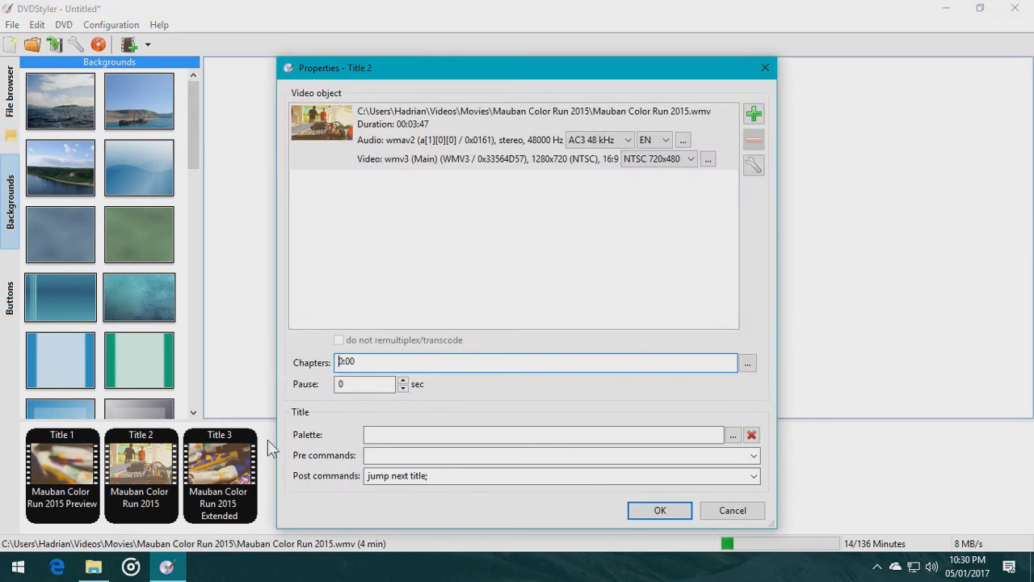
pyautogui.click(656, 513)
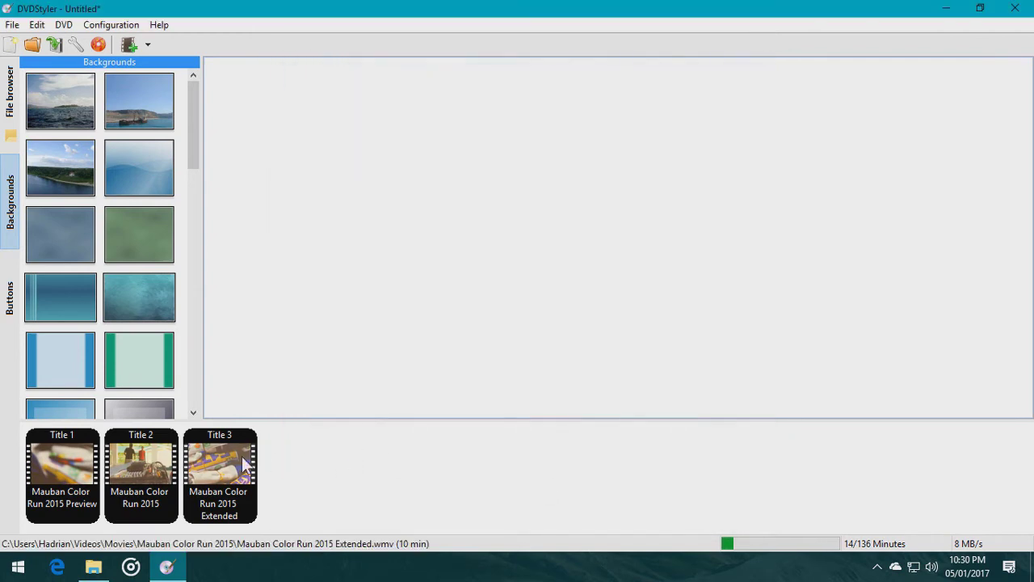
# Set Title 3's post command to 'jump title 1;'.
pyautogui.doubleClick(220, 467)
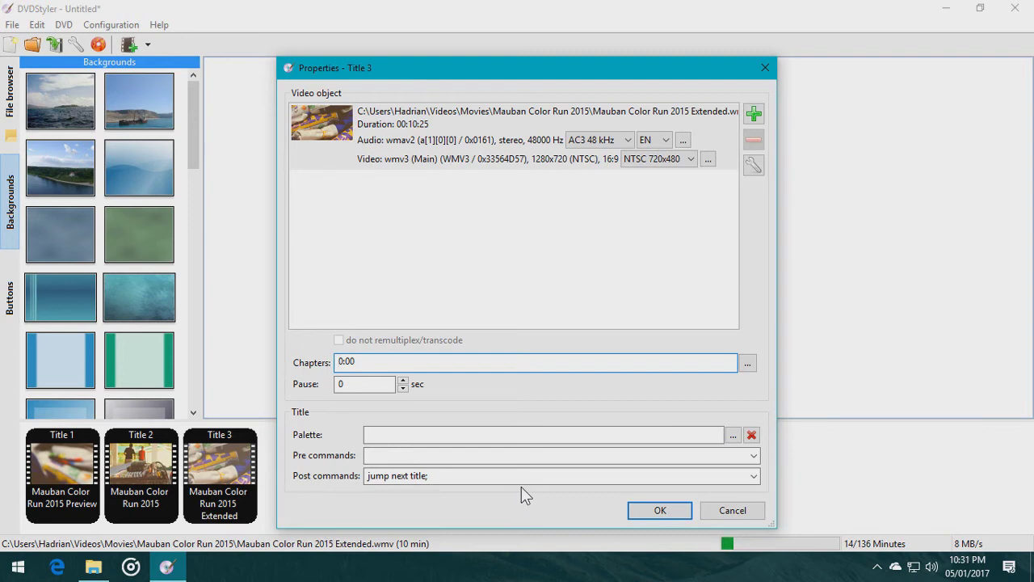
pyautogui.click(754, 476)
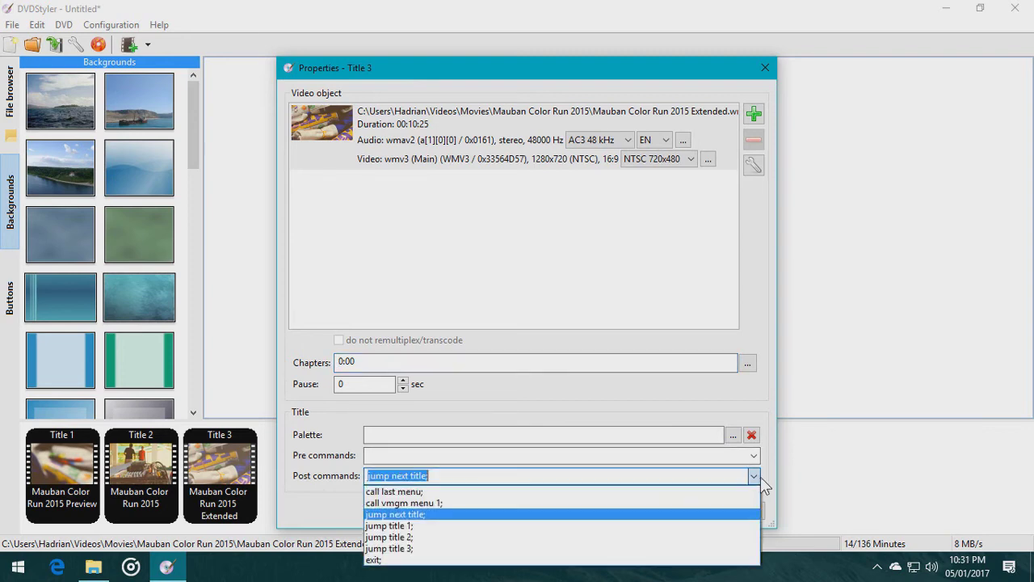
pyautogui.click(443, 526)
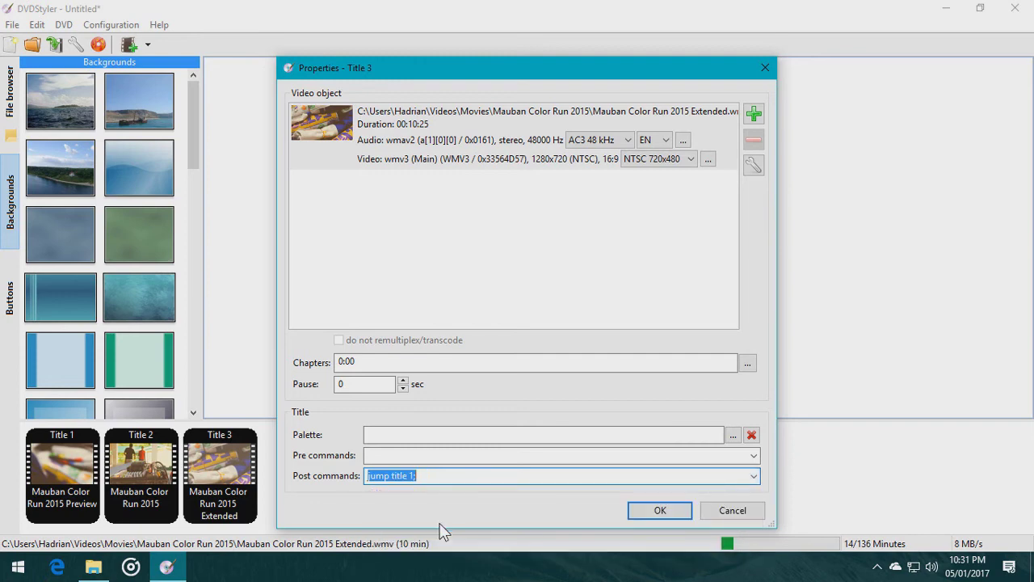
pyautogui.click(654, 509)
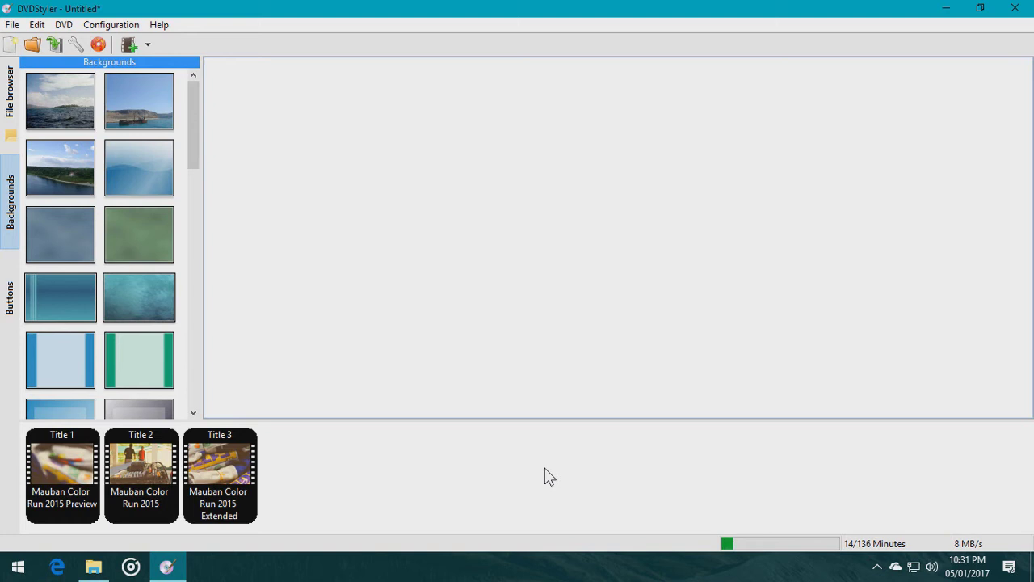
# In the Burn settings, check the VLC preview player path.
pyautogui.click(96, 44)
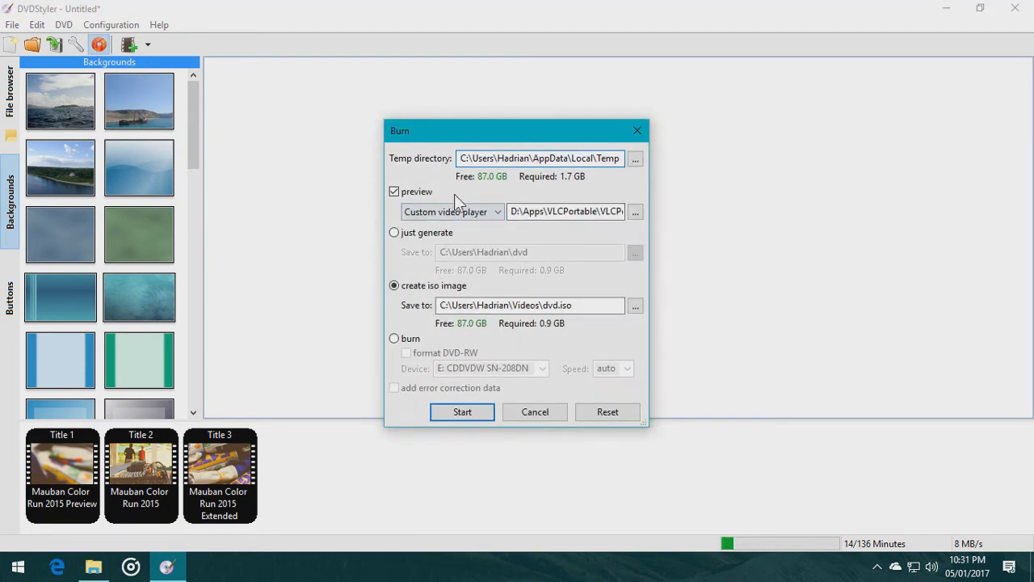
pyautogui.click(547, 212)
pyautogui.moveTo(547, 213); pyautogui.dragTo(636, 211)
pyautogui.click(570, 210)
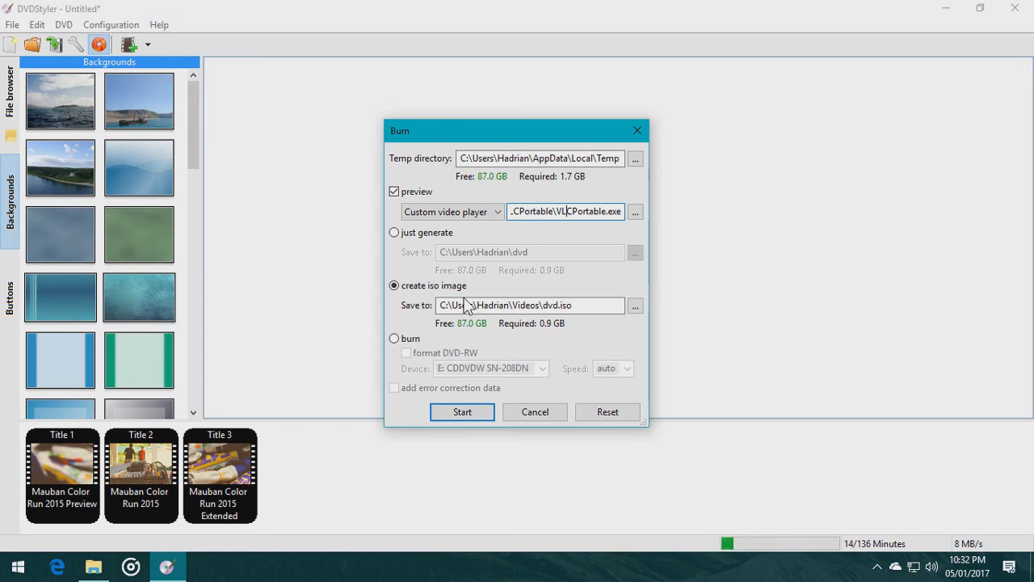
# Save the output as Color Run 2015.iso in Videos and start generating the DVD.
pyautogui.click(635, 305)
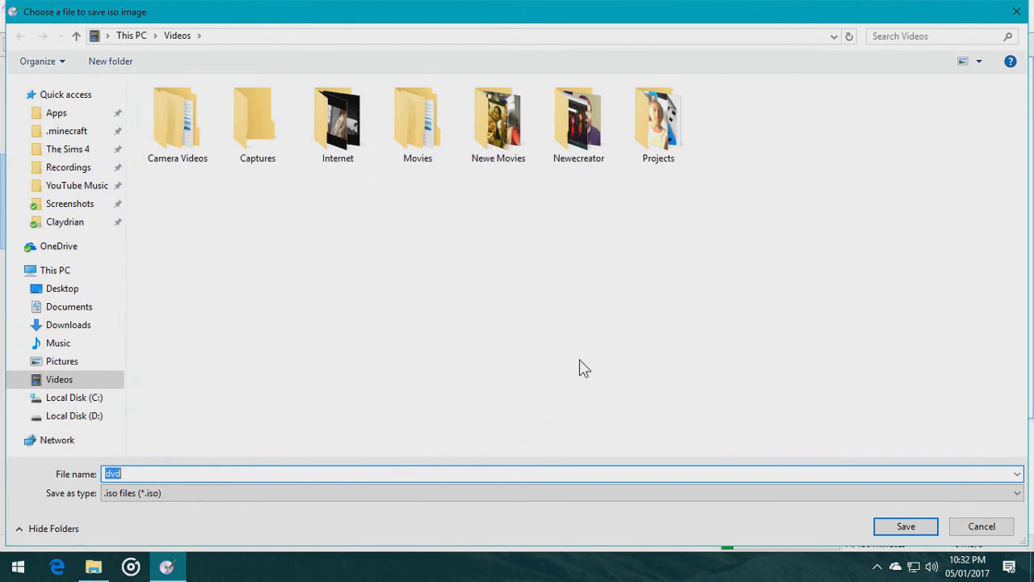
pyautogui.write('Color Run 2015')
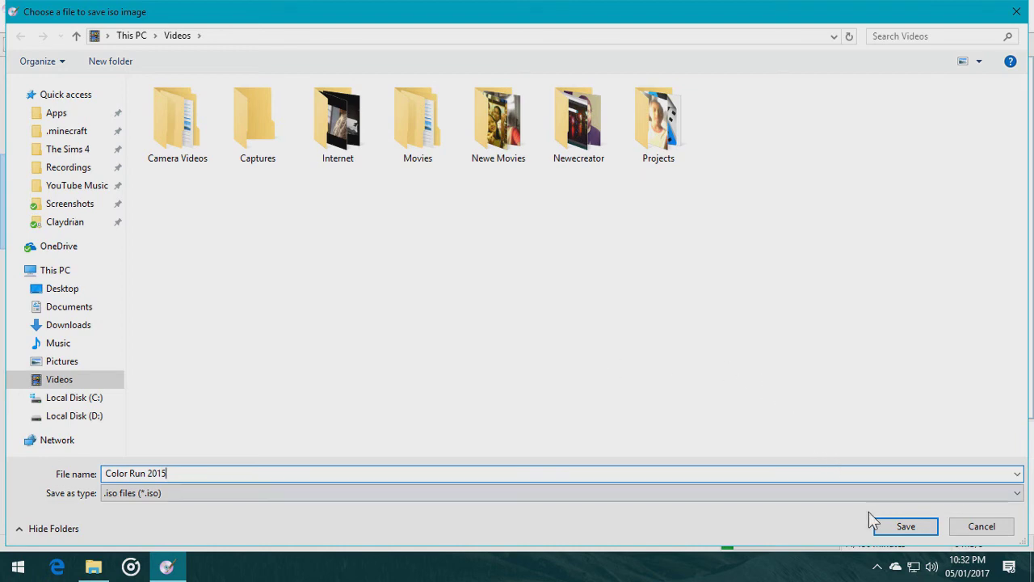
pyautogui.click(889, 530)
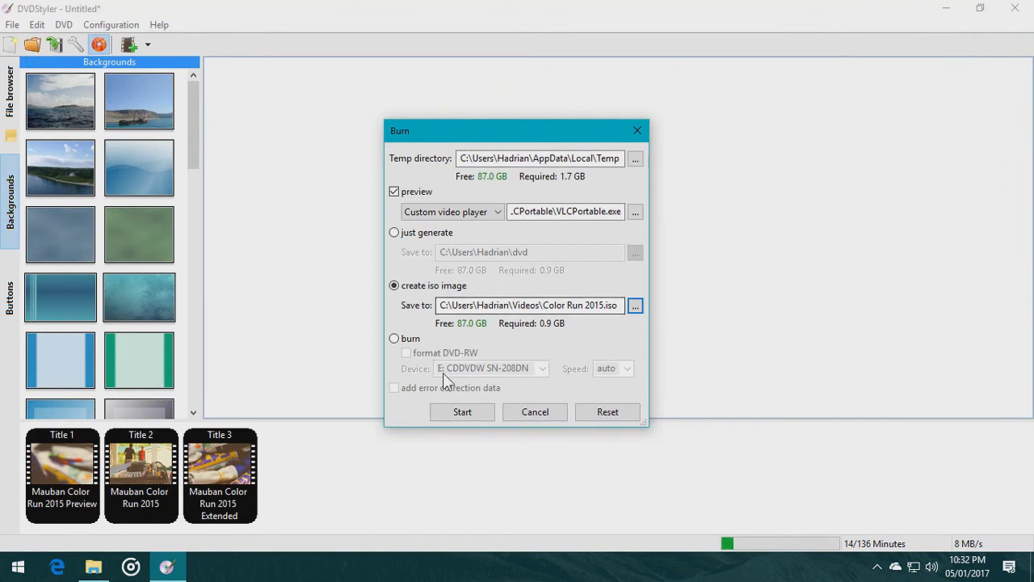
pyautogui.click(467, 413)
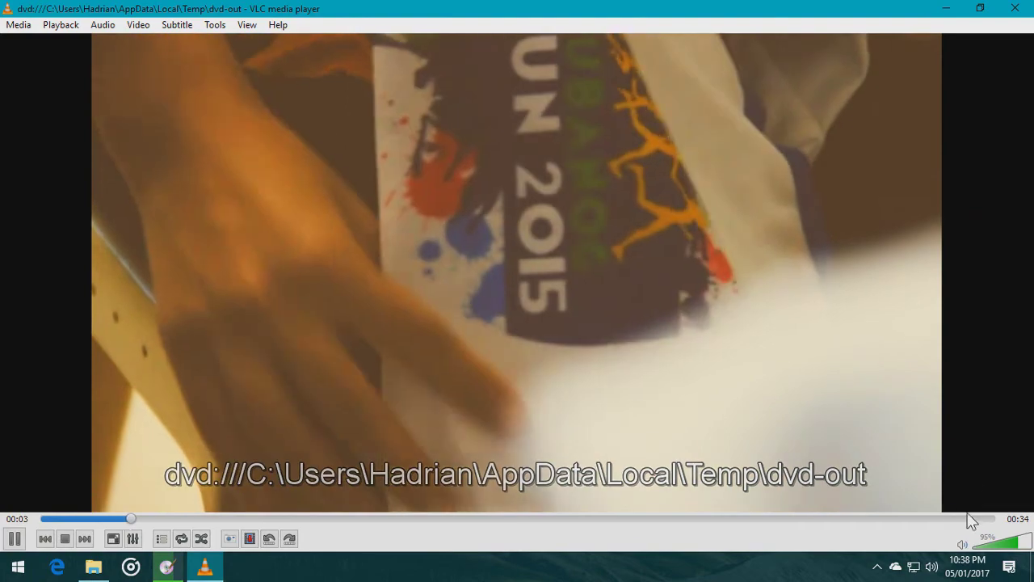
# Skip to each title's end in VLC to verify chaining and looping, then close the preview.
pyautogui.click(972, 518)
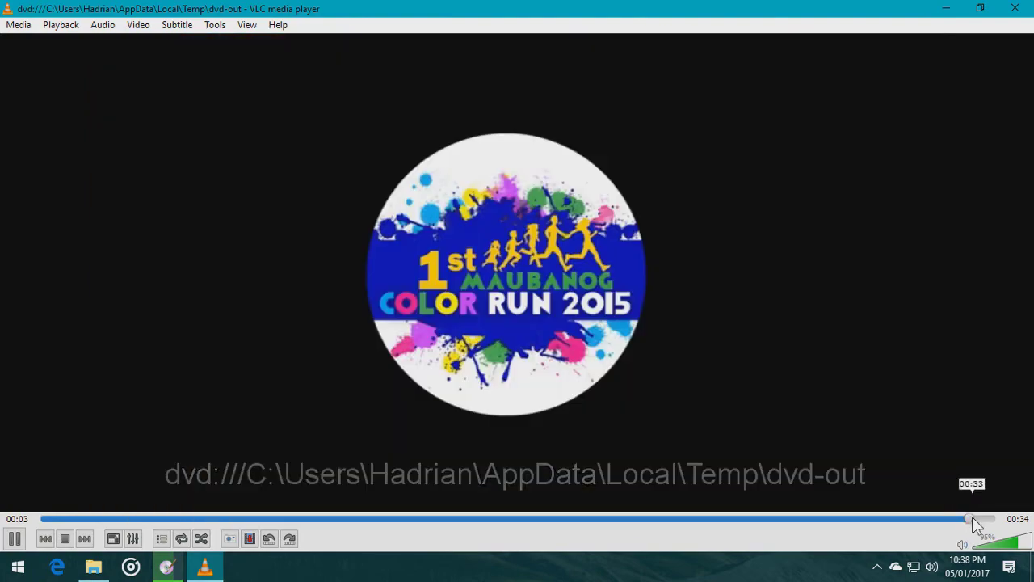
pyautogui.scroll(-7, 843, 445)
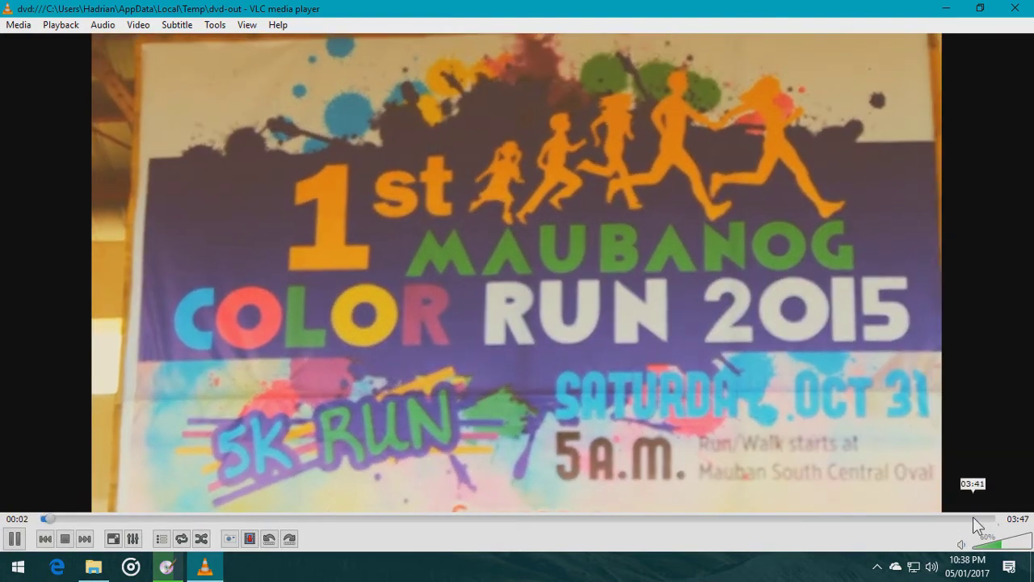
pyautogui.click(972, 518)
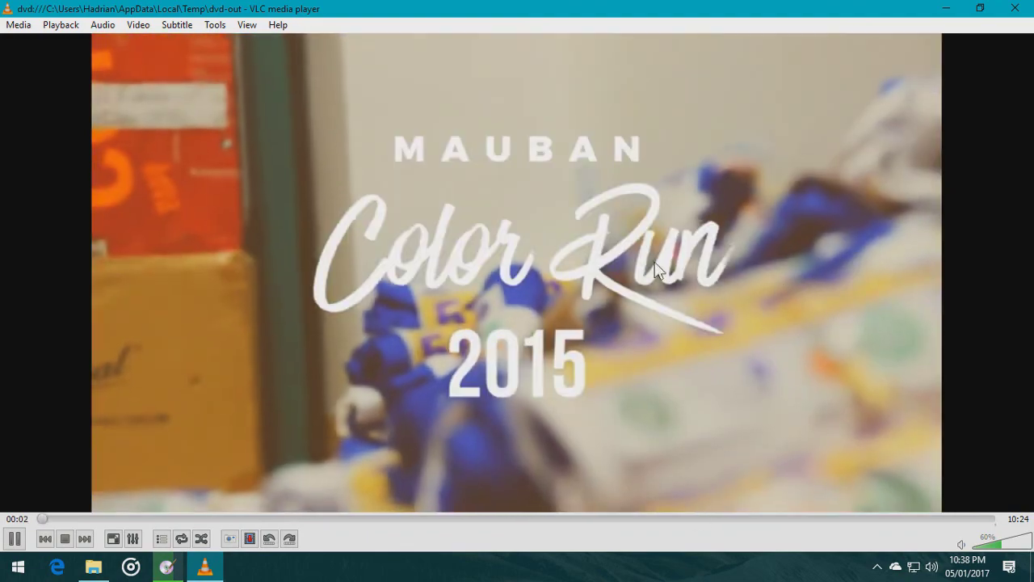
pyautogui.click(981, 519)
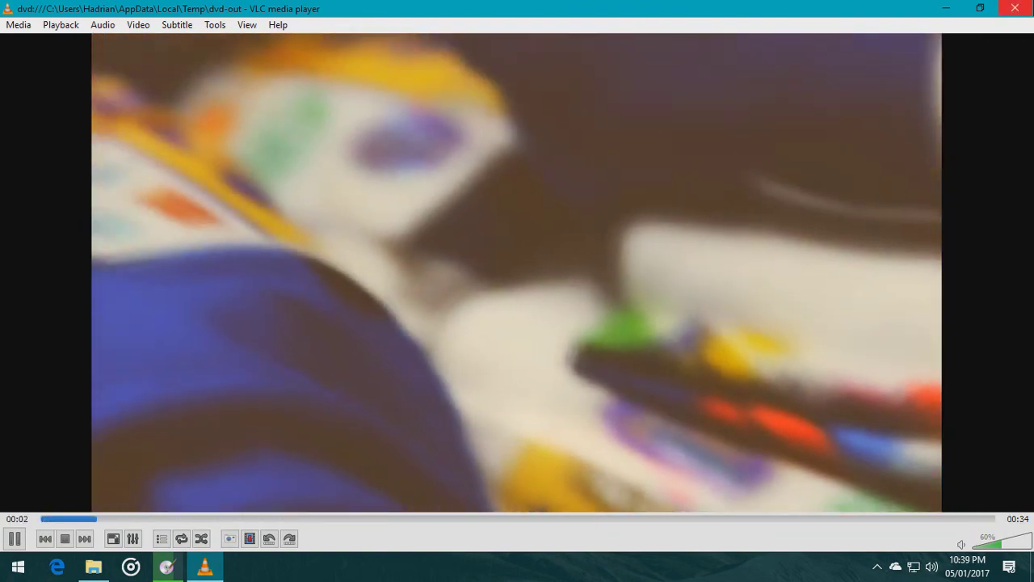
pyautogui.click(1015, 8)
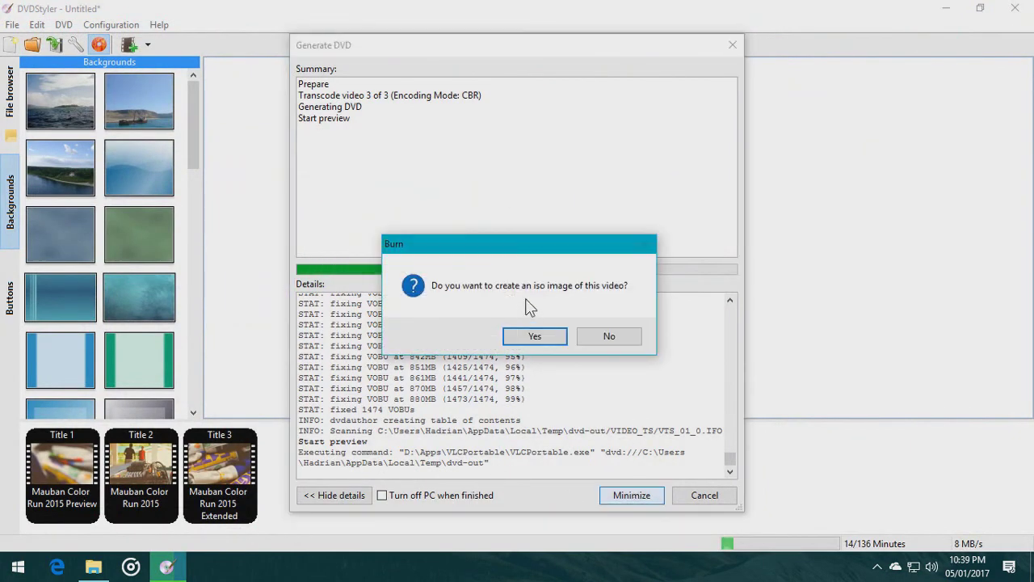
# Confirm creating the Color Run 2015.iso image.
pyautogui.click(533, 336)
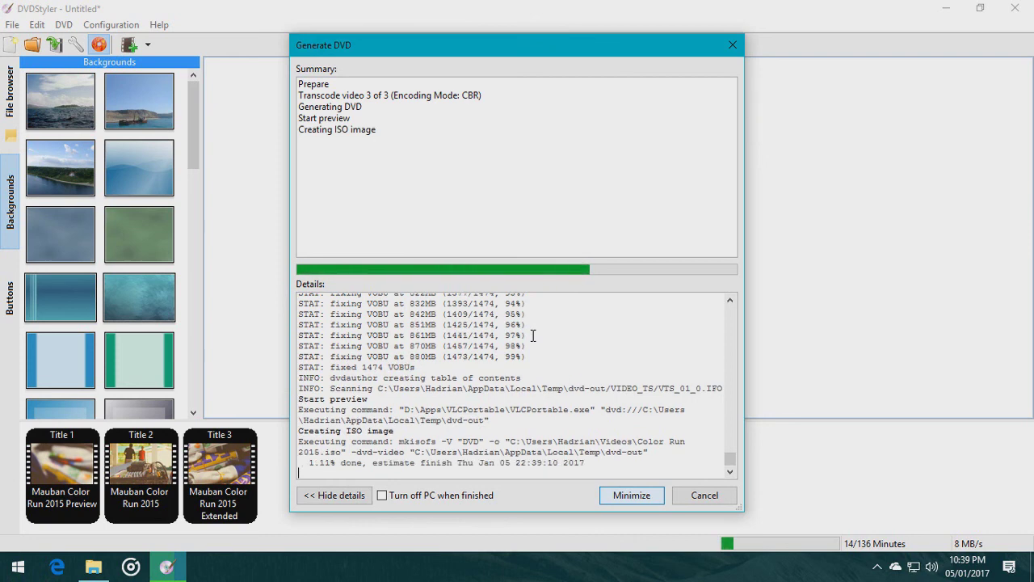